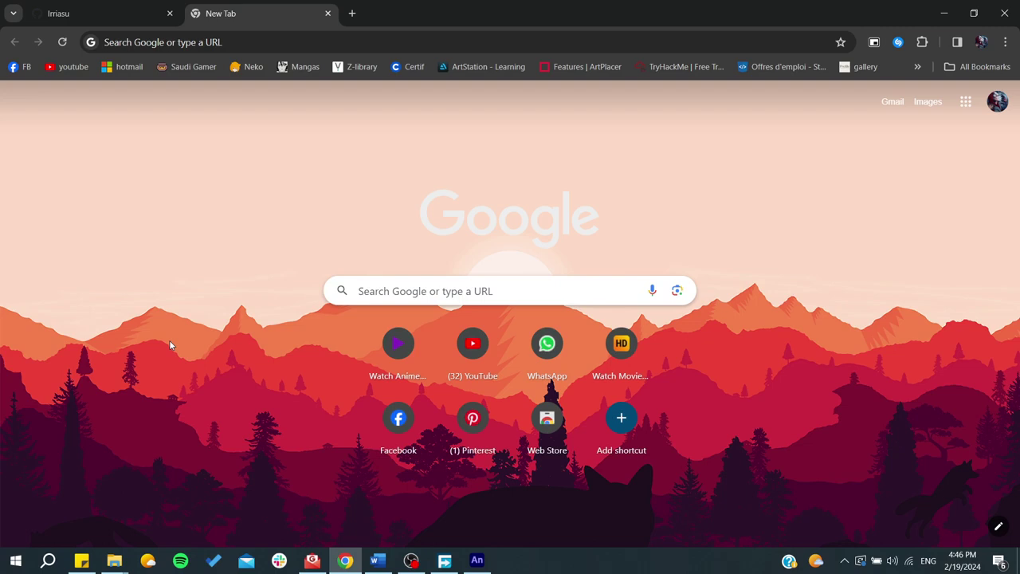
Show the GitHub profile's Repositories tab, listing the private PHP repository Cc2Tp.
{"action": "left_click", "coordinate": [140, 8]}
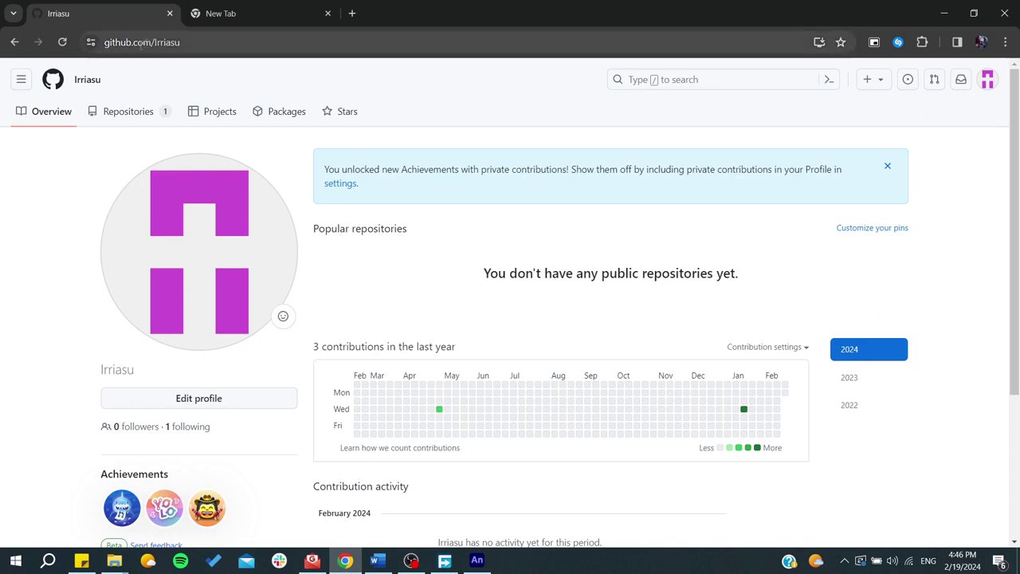
{"action": "left_click", "coordinate": [151, 42]}
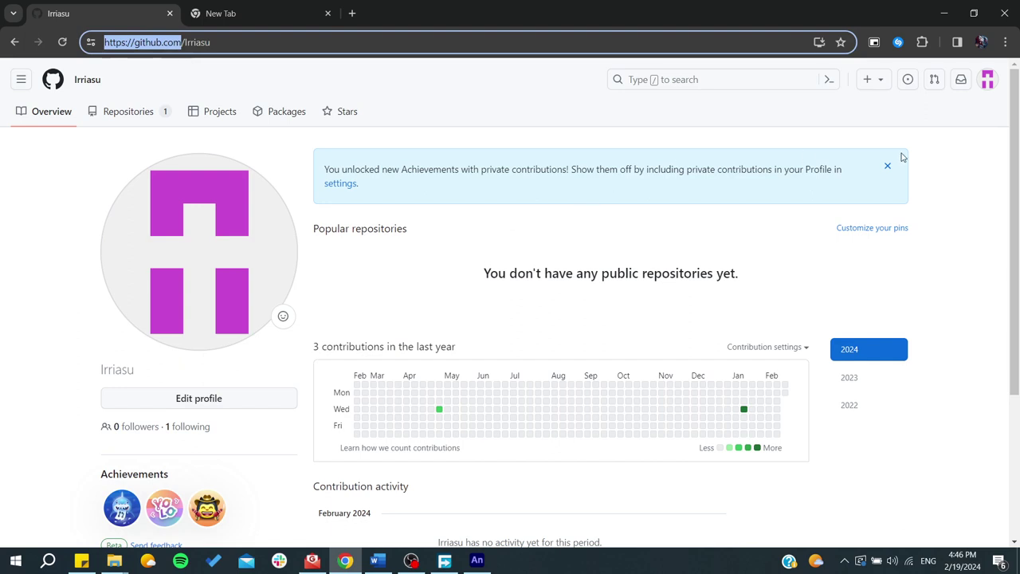
{"action": "left_click", "coordinate": [986, 90]}
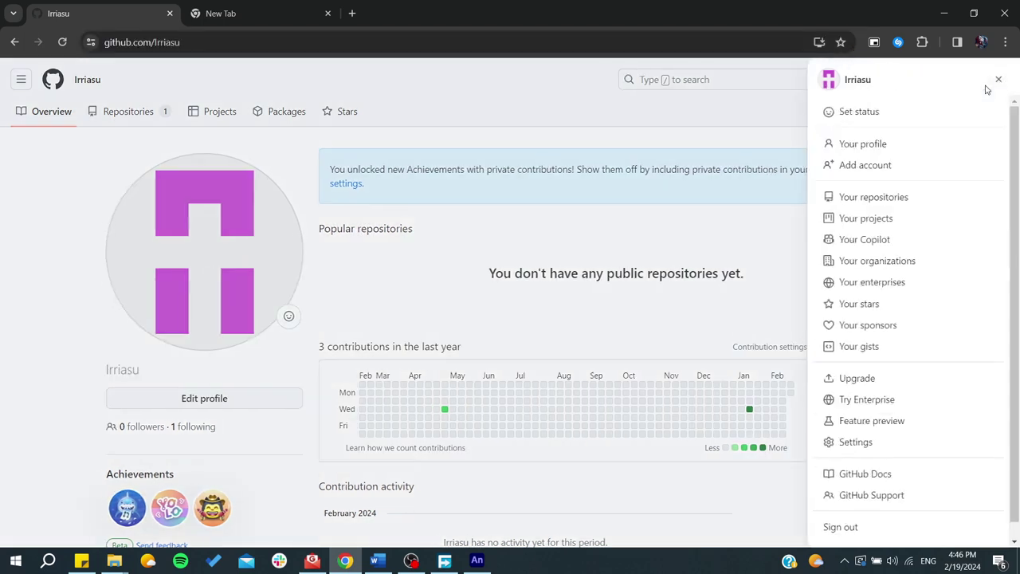
{"action": "left_click", "coordinate": [32, 220]}
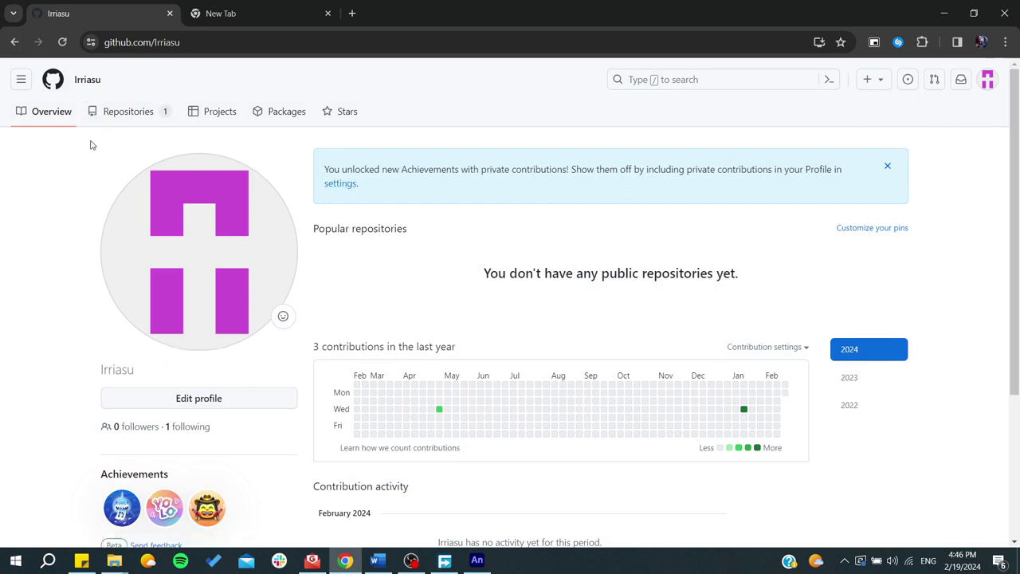
{"action": "scroll", "coordinate": [56, 197], "scroll_direction": "down", "scroll_amount": 2}
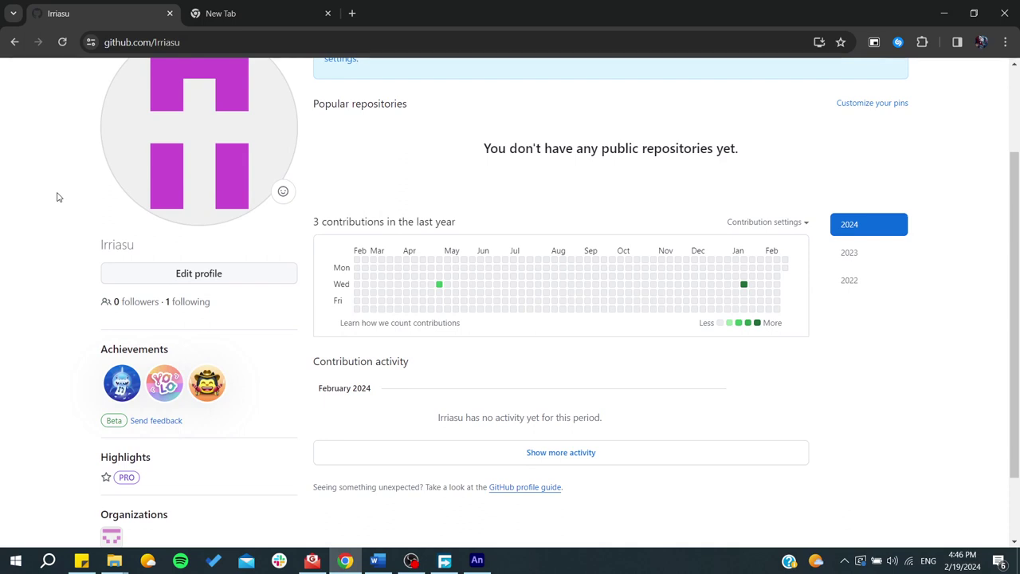
{"action": "scroll", "coordinate": [56, 196], "scroll_direction": "up", "scroll_amount": 2}
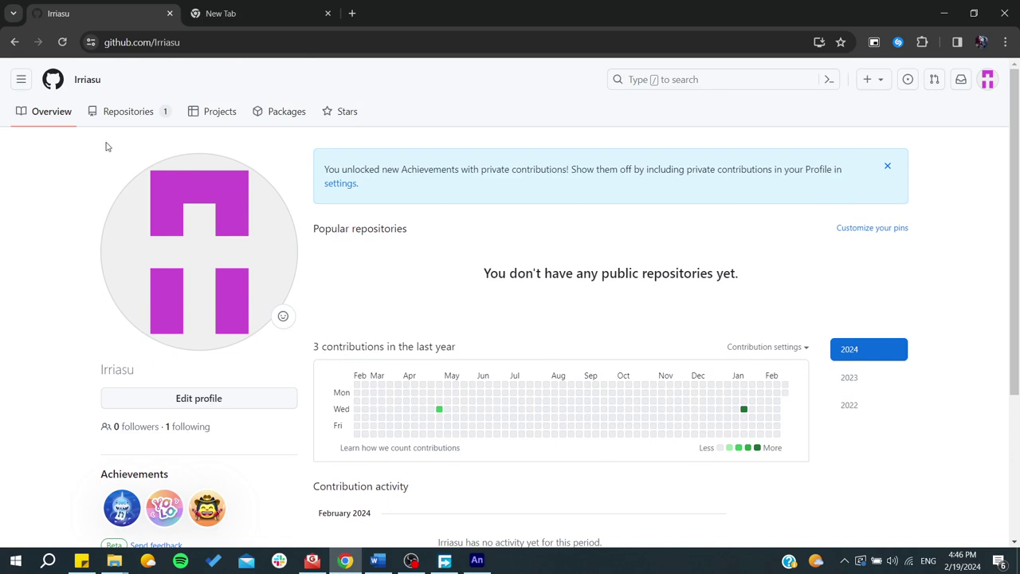
{"action": "left_click", "coordinate": [125, 109]}
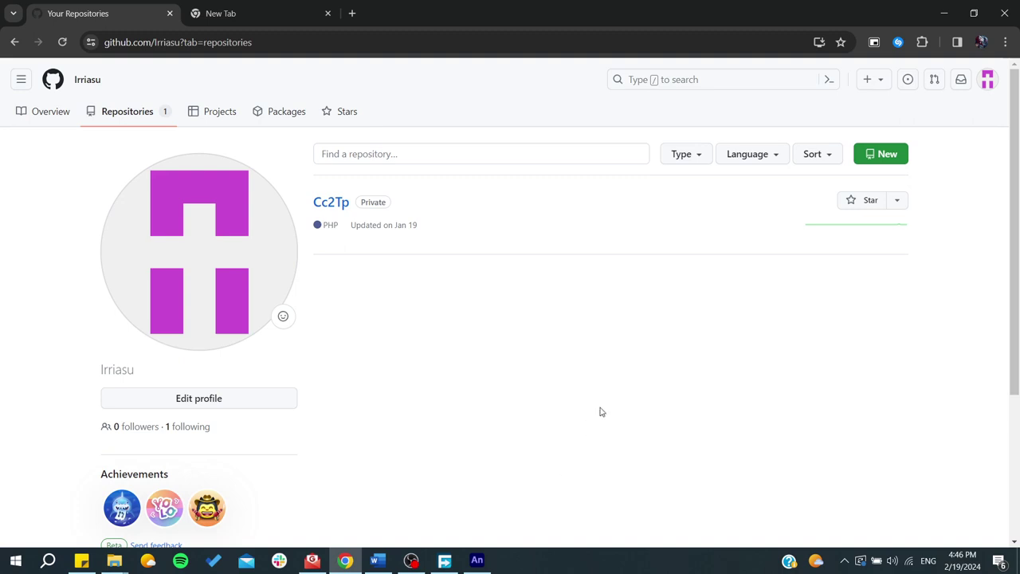
{"action": "key", "text": "super"}
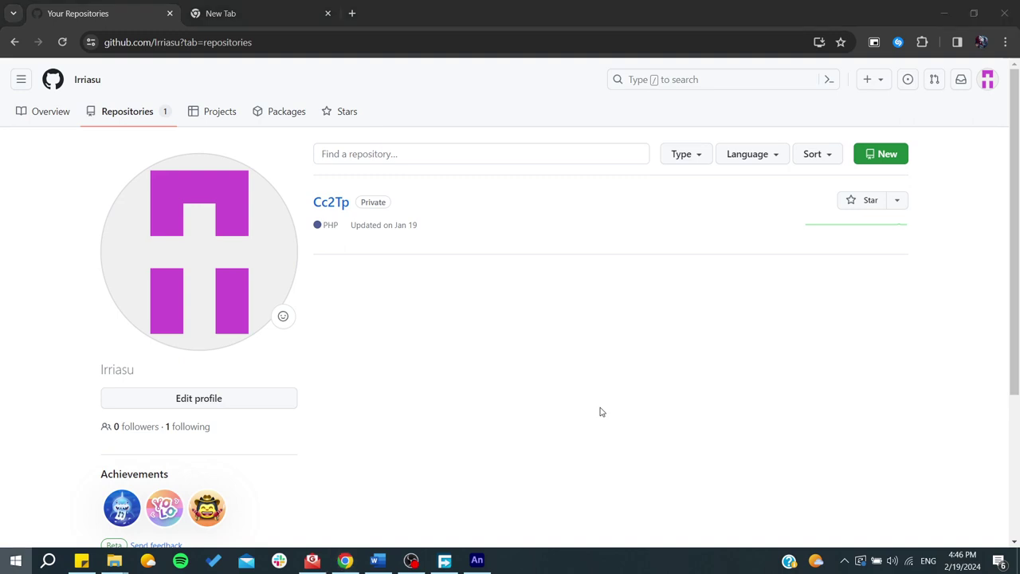
{"action": "type", "text": "git"}
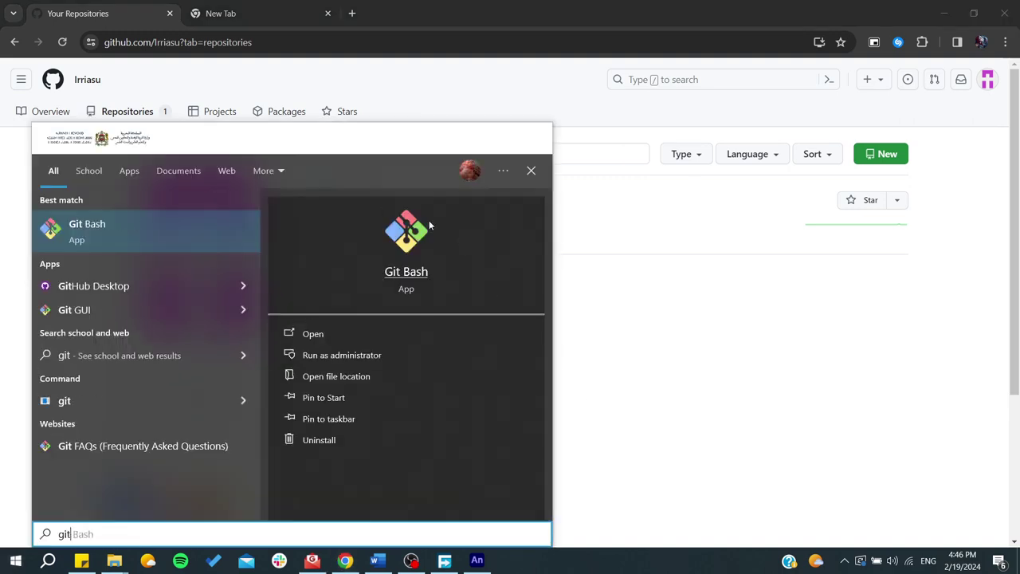
{"action": "left_click", "coordinate": [428, 220]}
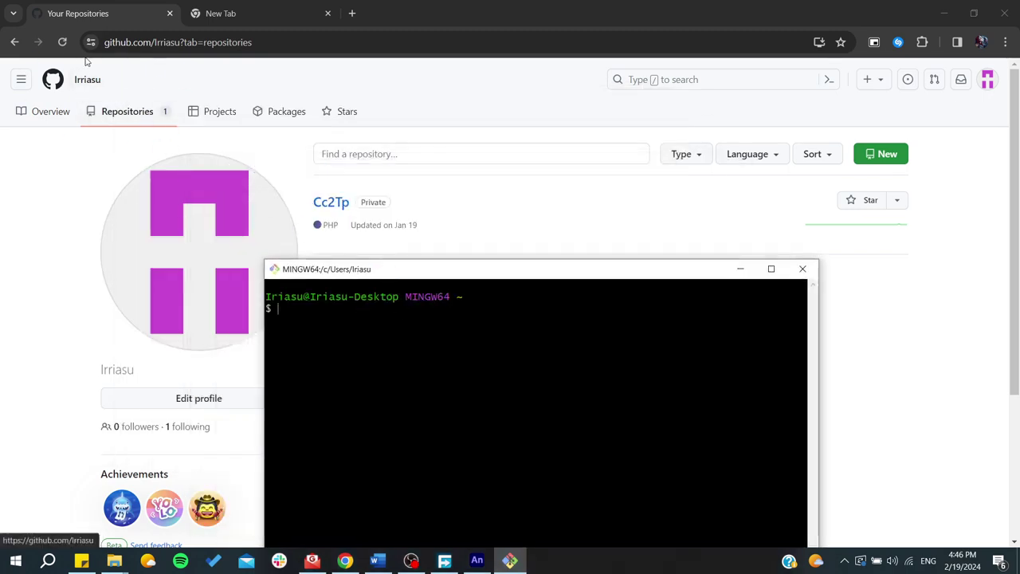
{"action": "left_click_drag", "start_coordinate": [402, 270], "coordinate": [397, 181]}
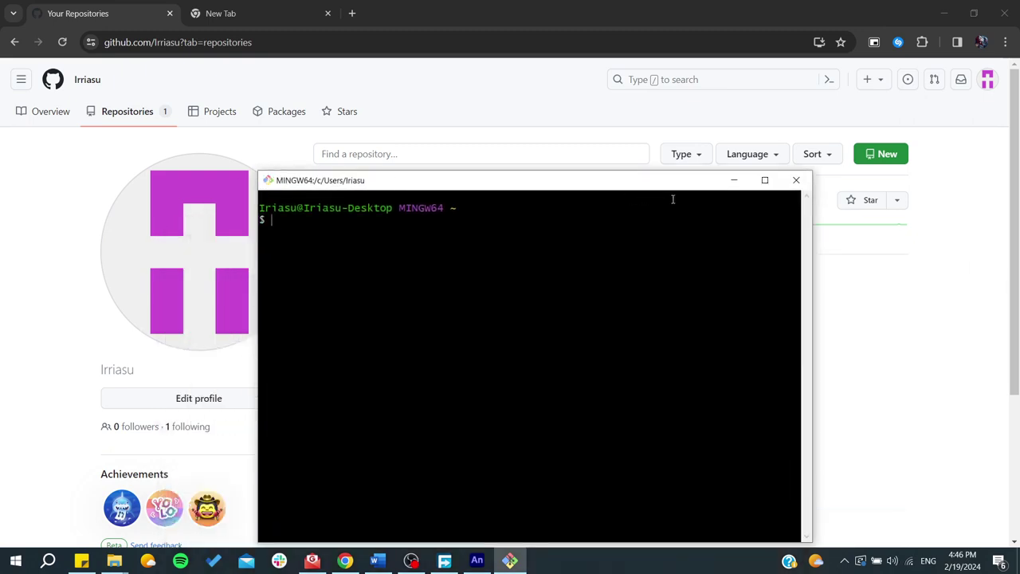
{"action": "mouse_move", "coordinate": [592, 184]}
{"action": "left_mouse_down"}
{"action": "mouse_move", "coordinate": [581, 321]}
{"action": "mouse_move", "coordinate": [605, 200]}
{"action": "left_mouse_up"}
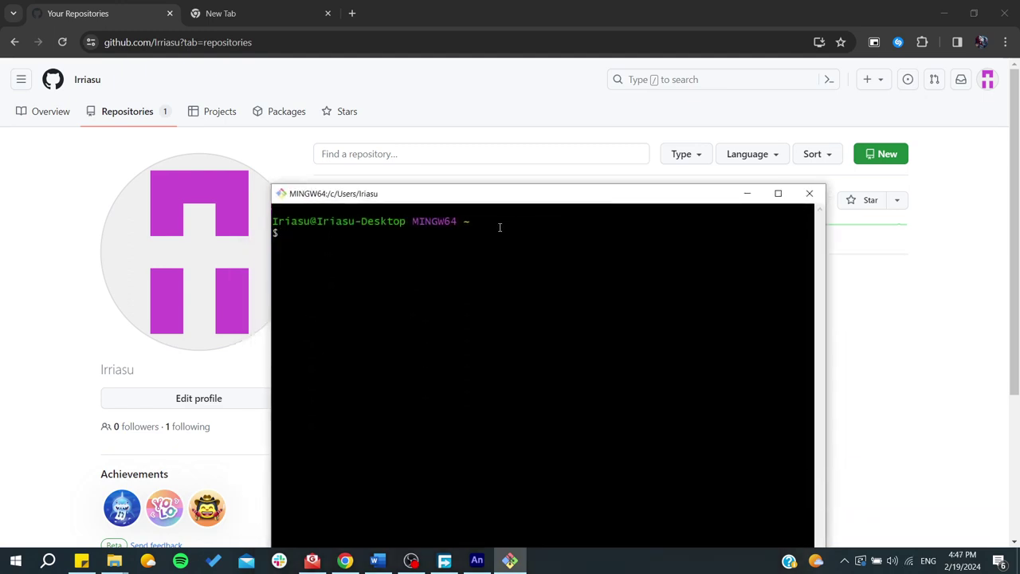
{"action": "type", "text": "git init"}
{"action": "triple_click", "coordinate": [281, 233]}
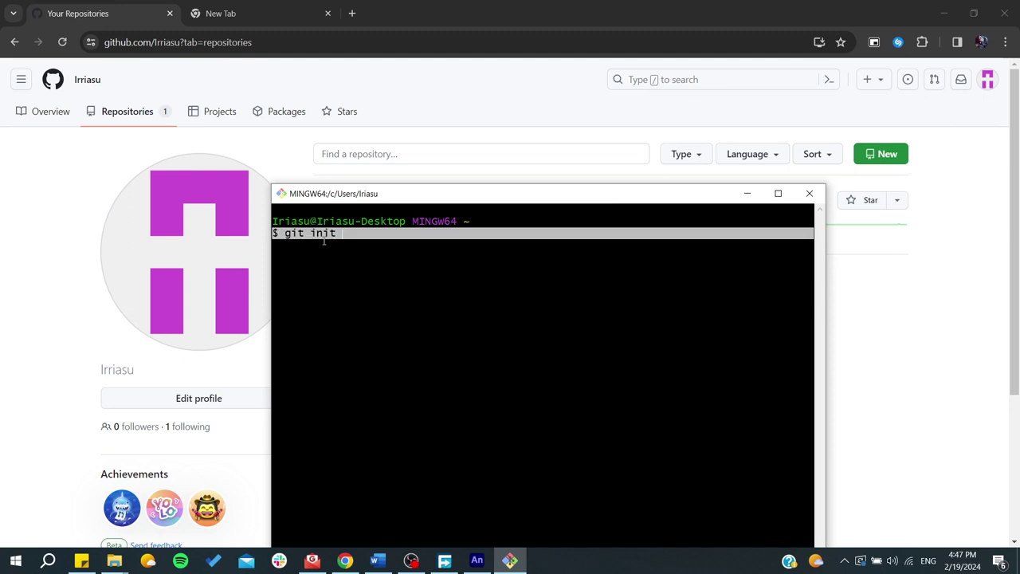
{"action": "left_click_drag", "start_coordinate": [597, 196], "coordinate": [605, 221]}
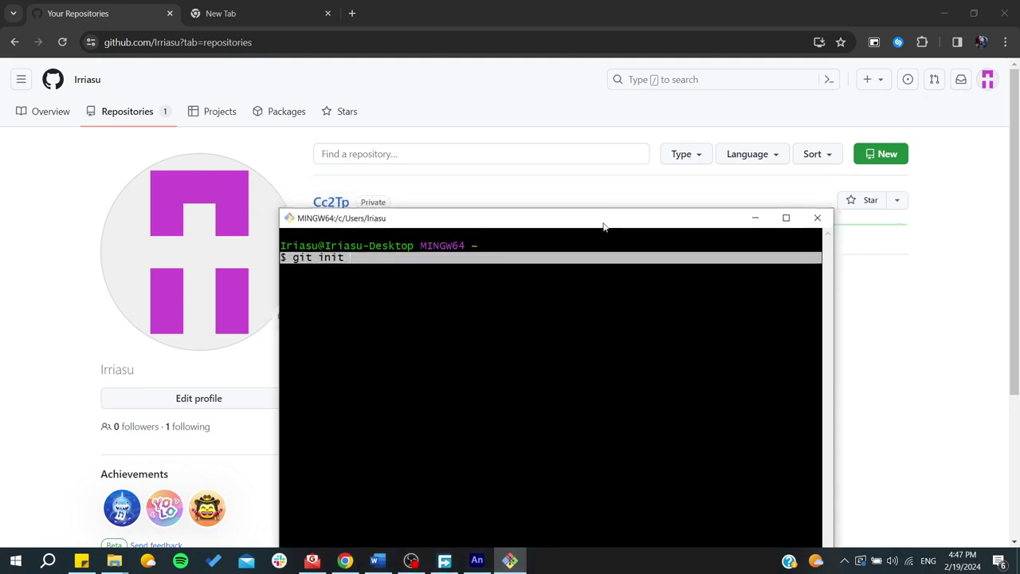
{"action": "left_click", "coordinate": [446, 275]}
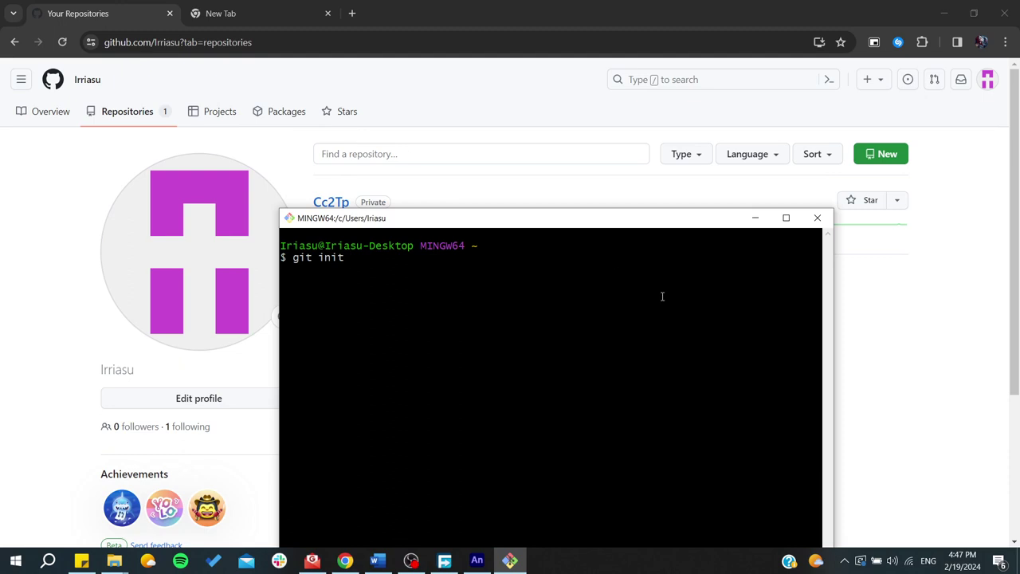
{"action": "left_click", "coordinate": [807, 216]}
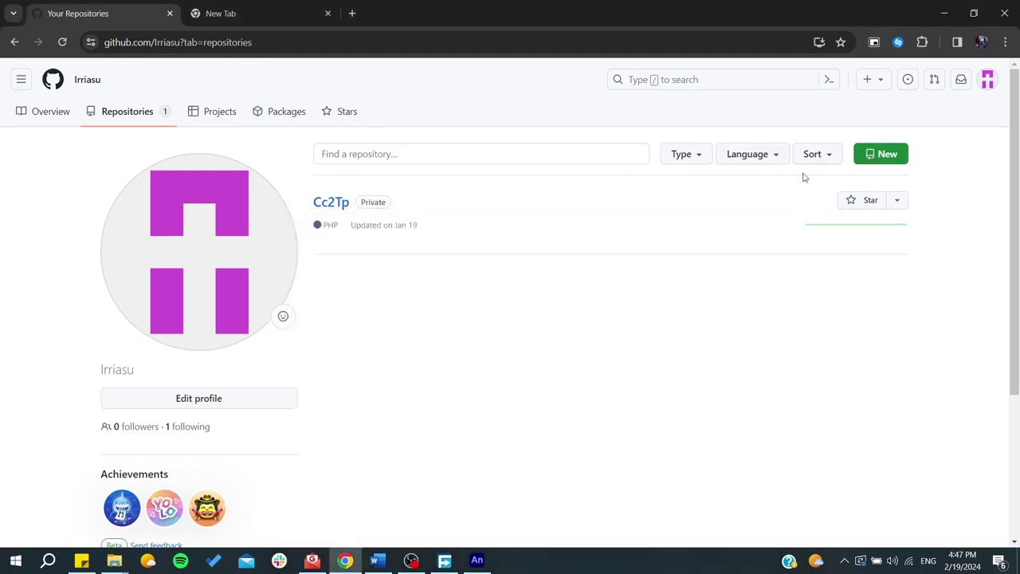
{"action": "left_click", "coordinate": [873, 159]}
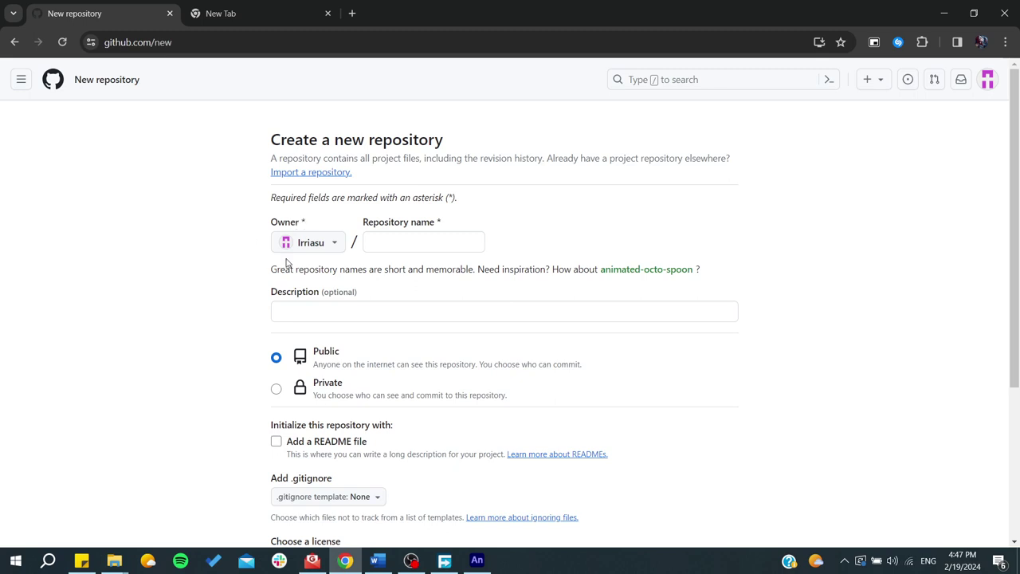
{"action": "scroll", "coordinate": [249, 281], "scroll_direction": "down", "scroll_amount": 1}
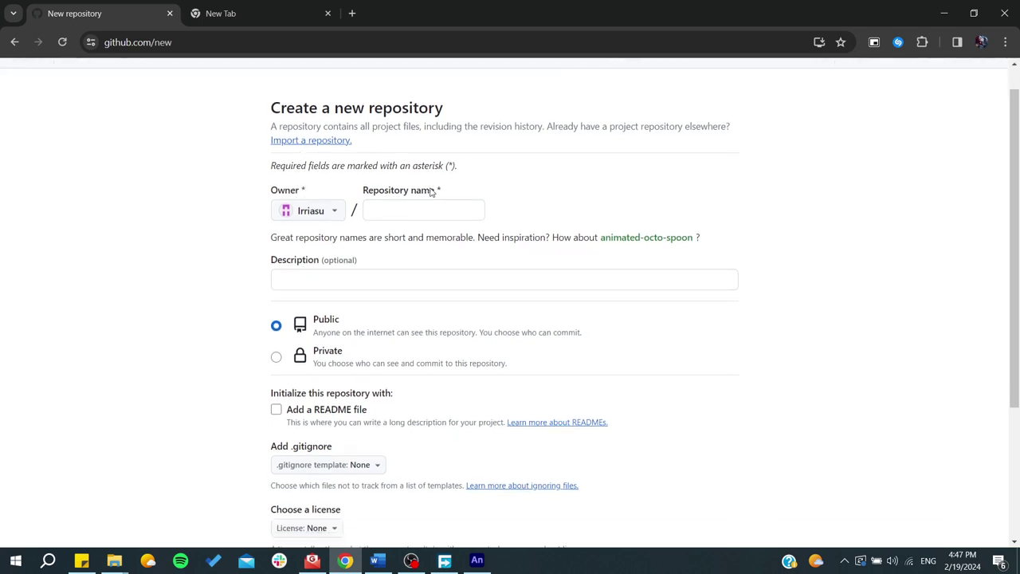
{"action": "left_click", "coordinate": [410, 210]}
{"action": "scroll", "coordinate": [394, 192], "scroll_direction": "down", "scroll_amount": 1}
{"action": "scroll", "coordinate": [287, 259], "scroll_direction": "down", "scroll_amount": 2}
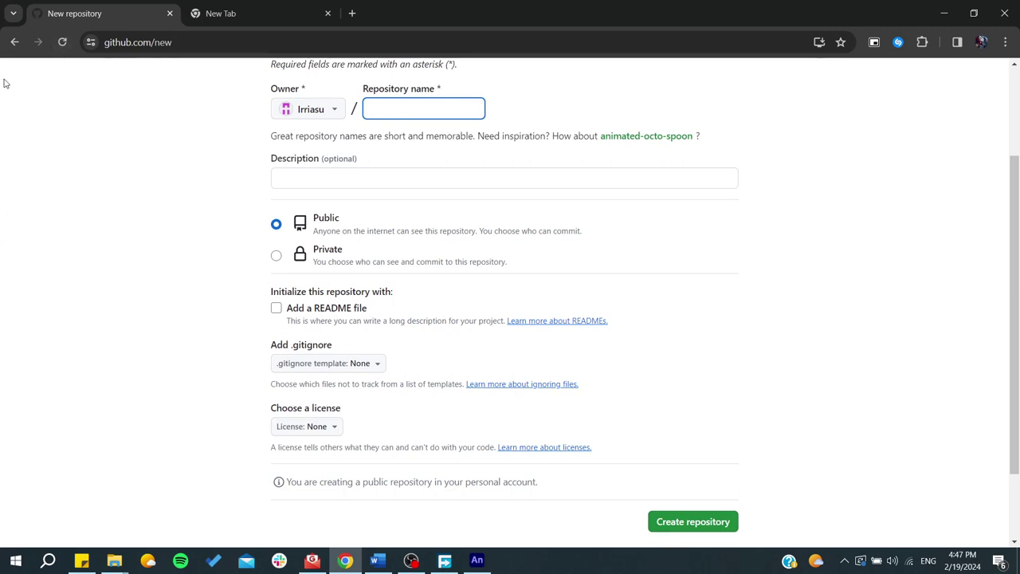
{"action": "left_click", "coordinate": [15, 43]}
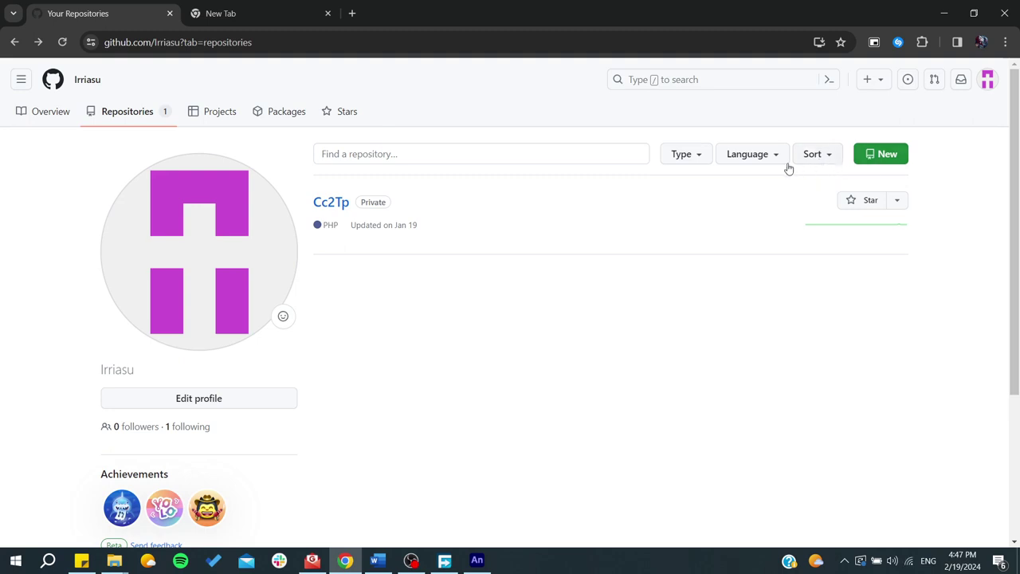
Open the Cc2Tp repository and copy its HTTPS clone URL from the Code dropdown.
{"action": "left_click", "coordinate": [331, 203]}
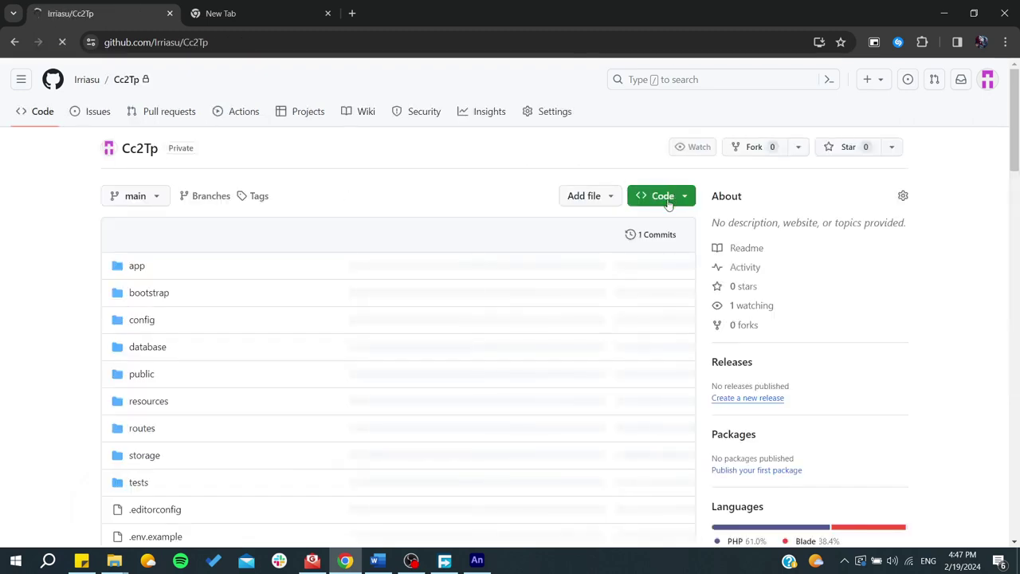
{"action": "left_click", "coordinate": [668, 205]}
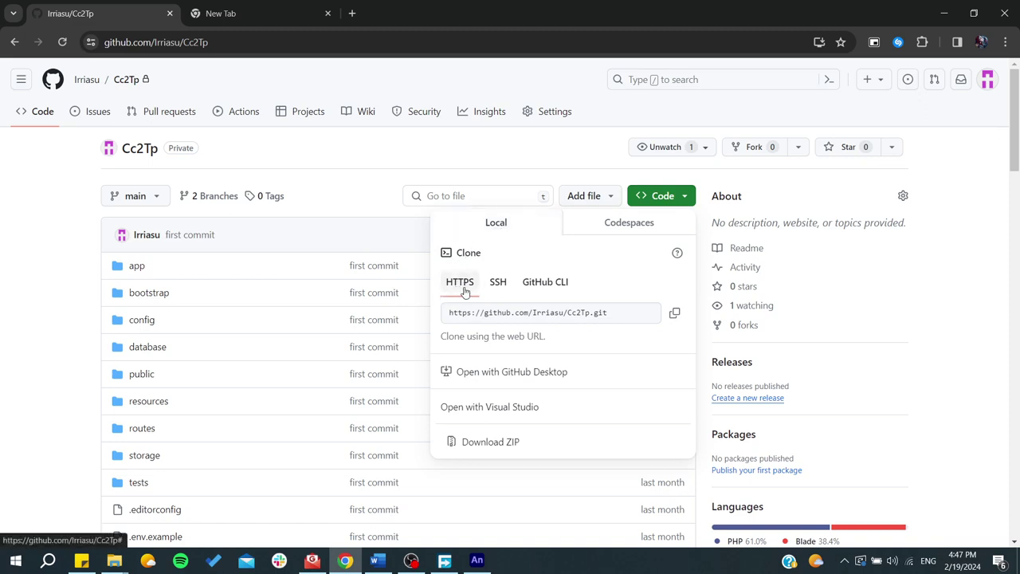
{"action": "left_click", "coordinate": [675, 315]}
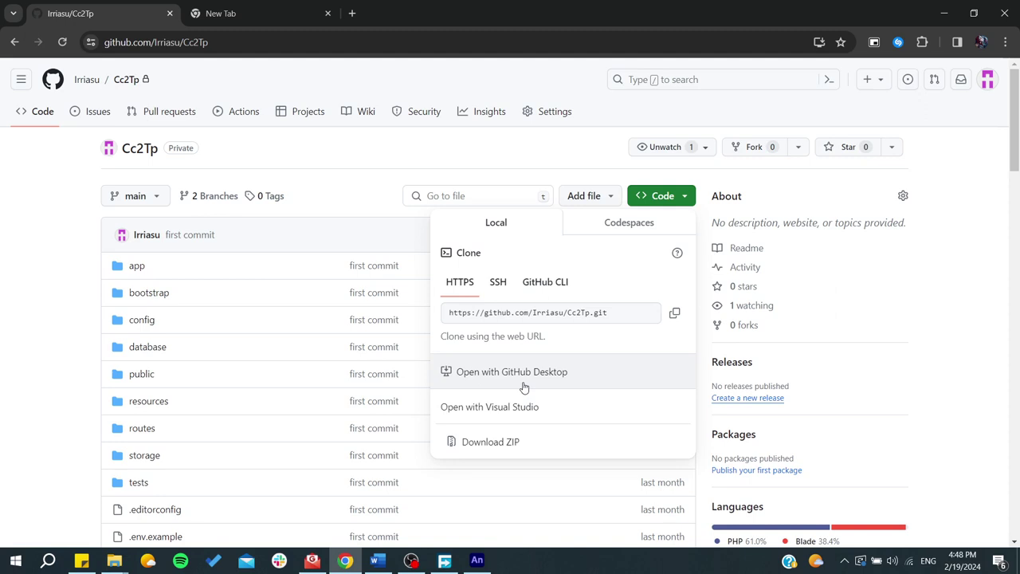
{"action": "left_click", "coordinate": [2, 282]}
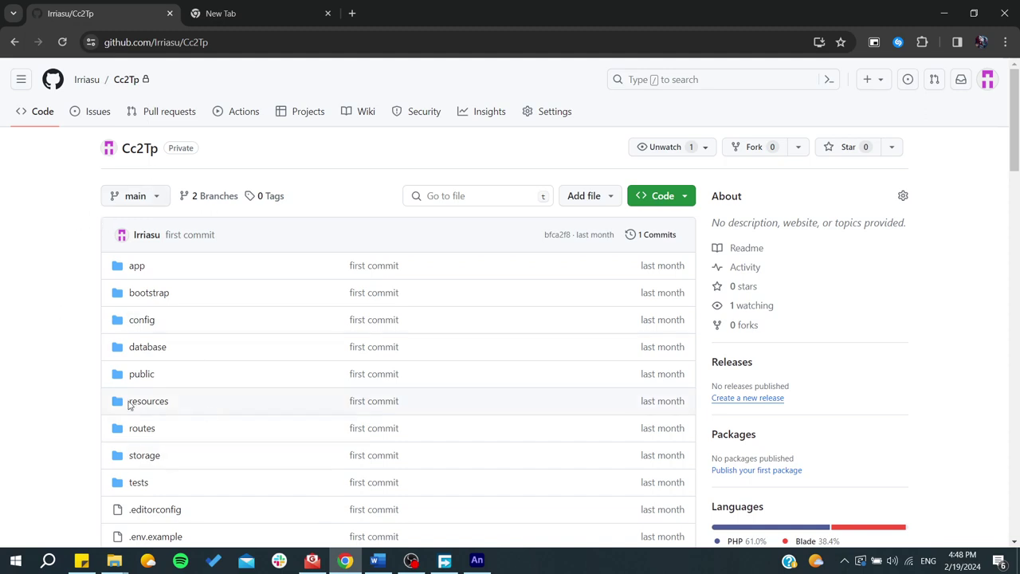
Launch Git Bash from Start search and run a mistyped 'git one' command.
{"action": "key", "text": "super"}
{"action": "type", "text": "gi"}
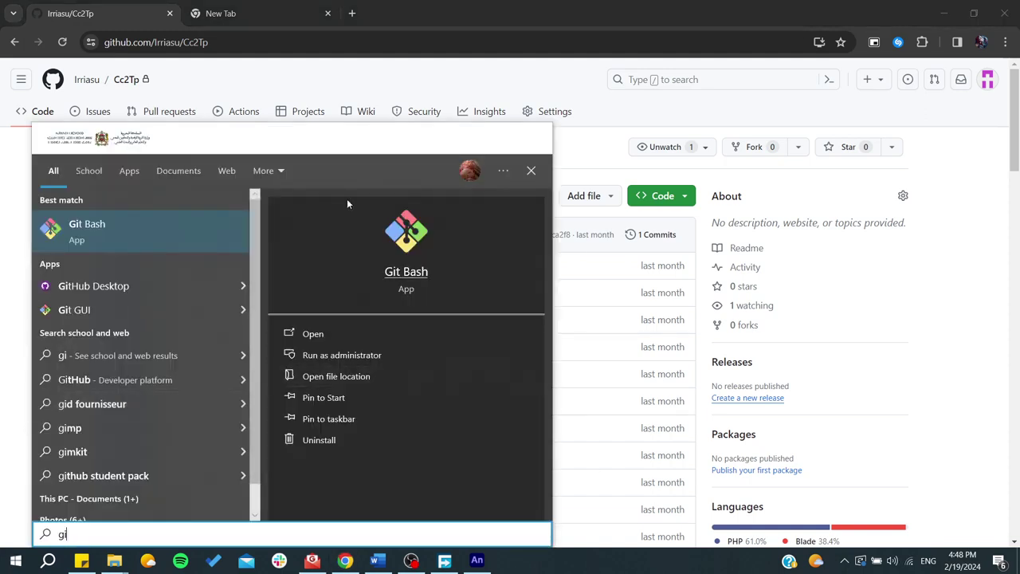
{"action": "key", "text": "Return"}
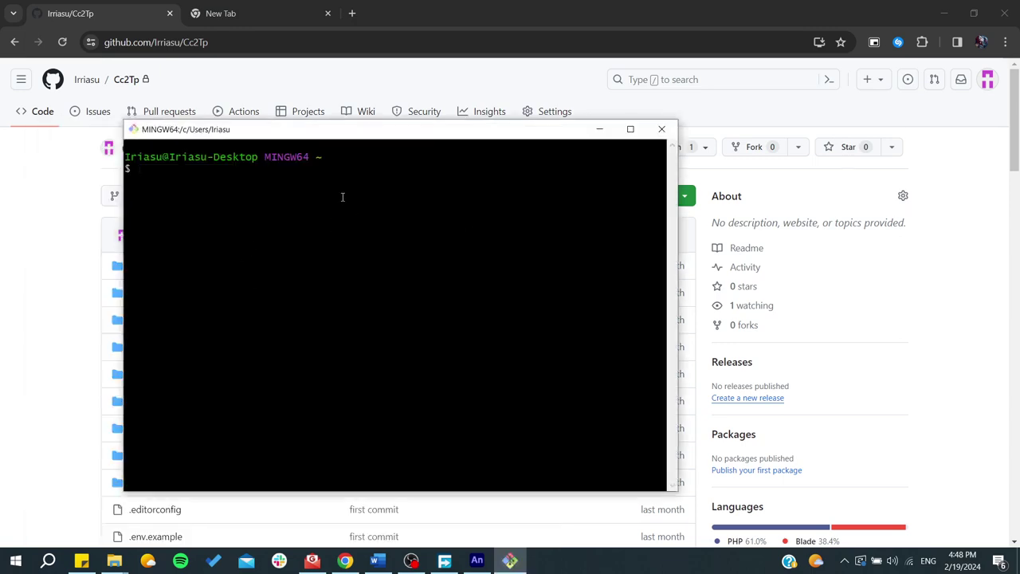
{"action": "type", "text": "git "}
{"action": "type", "text": "one"}
{"action": "key", "text": "Return"}
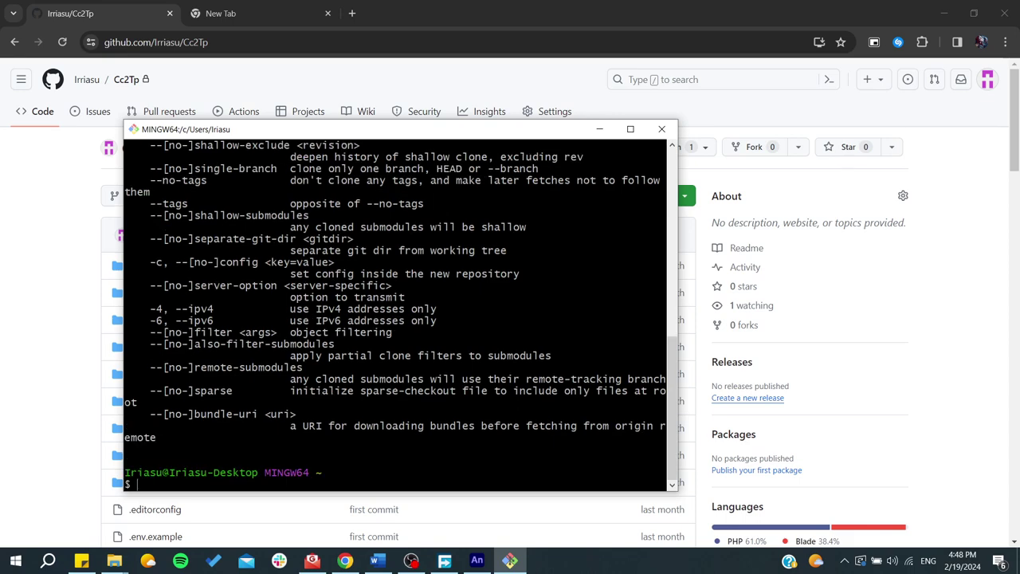
{"action": "scroll", "coordinate": [243, 208], "scroll_direction": "up", "scroll_amount": 10}
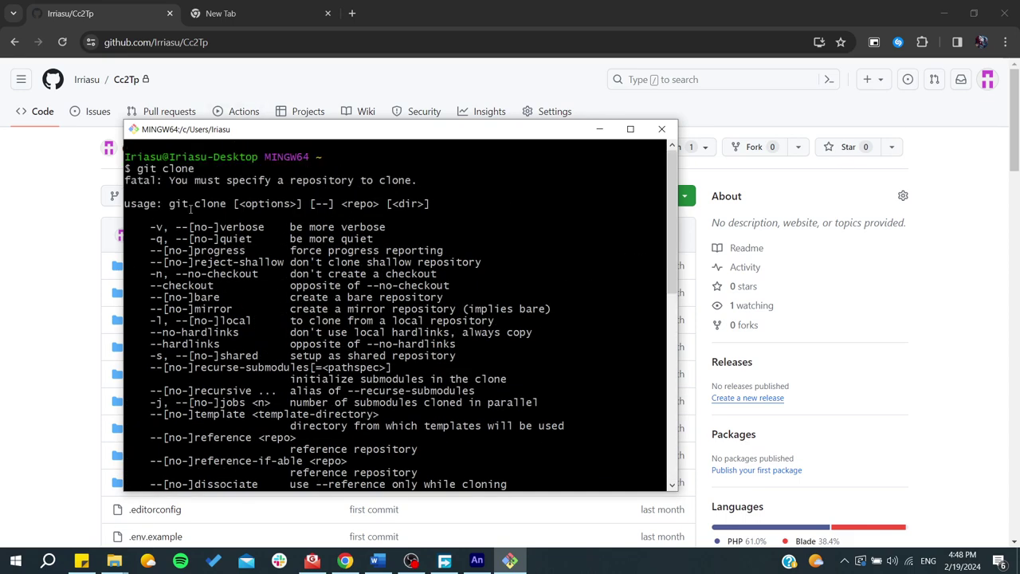
{"action": "scroll", "coordinate": [189, 206], "scroll_direction": "down", "scroll_amount": 10}
Run git clone with the pasted Cc2Tp HTTPS URL in Git Bash.
{"action": "type", "text": "git clone"}
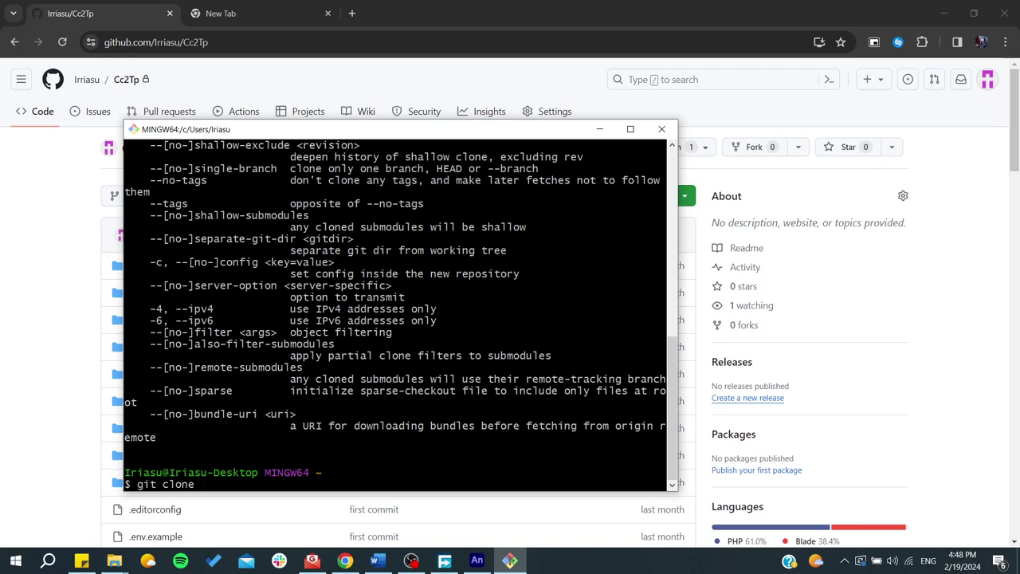
{"action": "right_click", "coordinate": [207, 483]}
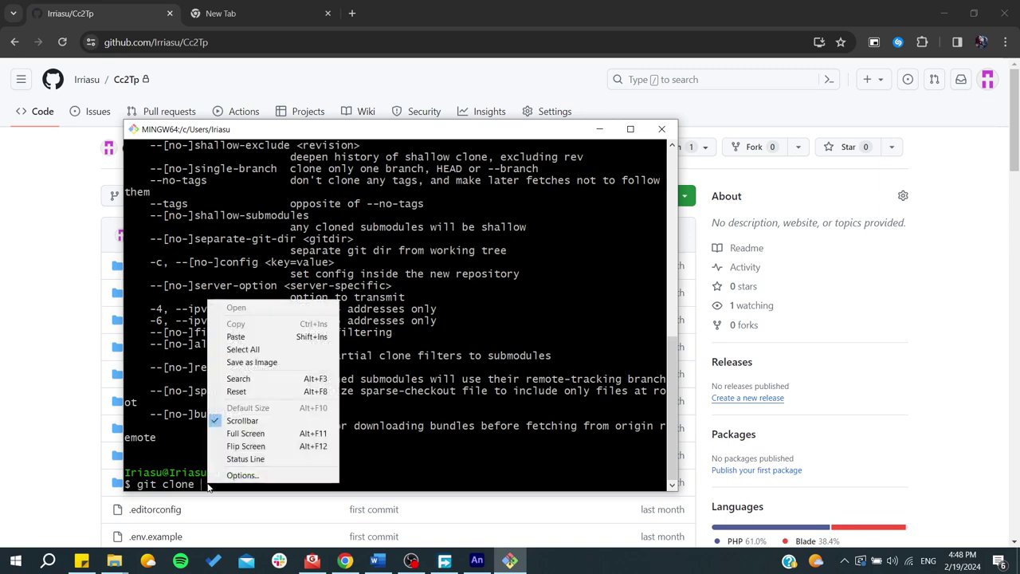
{"action": "left_click", "coordinate": [236, 337]}
{"action": "key", "text": "Return"}
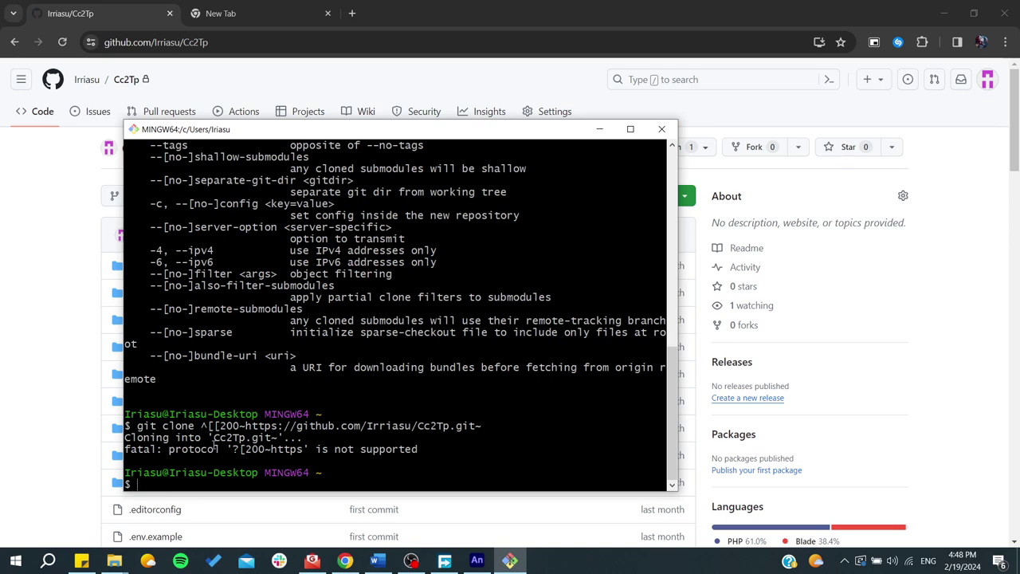
{"action": "scroll", "coordinate": [220, 428], "scroll_direction": "up", "scroll_amount": 8}
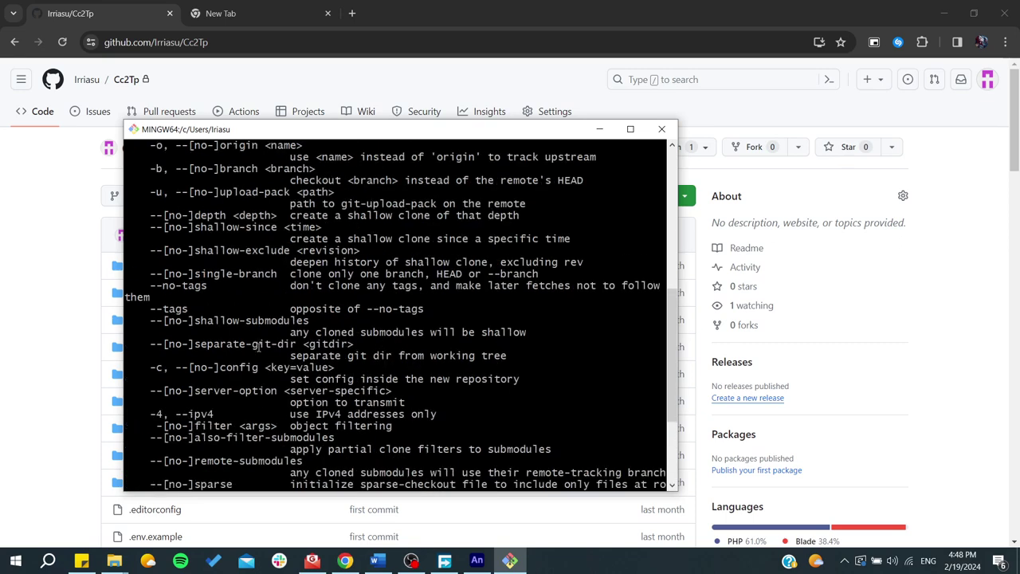
{"action": "scroll", "coordinate": [258, 346], "scroll_direction": "up", "scroll_amount": 2}
{"action": "scroll", "coordinate": [258, 346], "scroll_direction": "up", "scroll_amount": 5}
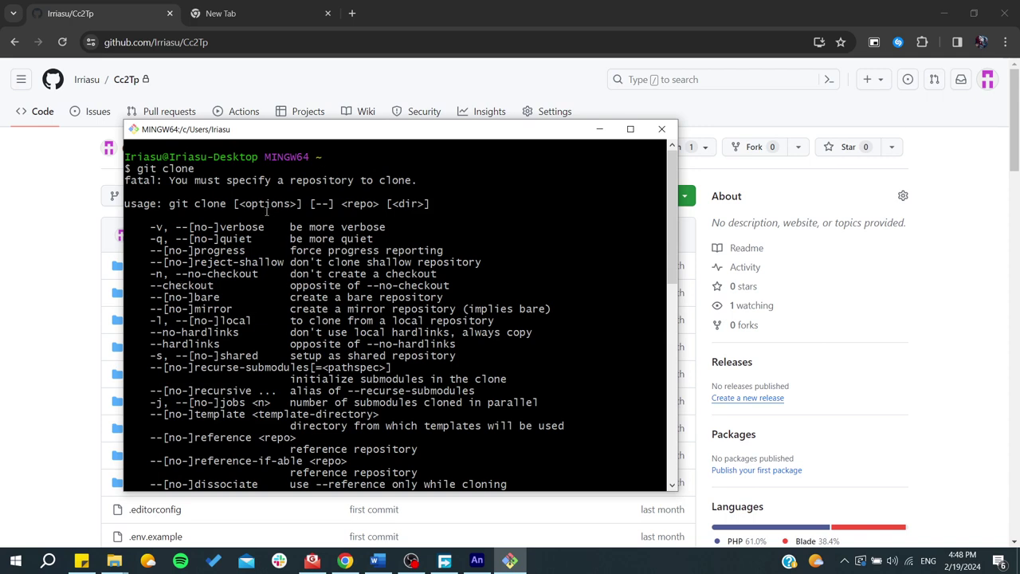
Select parts of the git clone usage output, then return to the GitHub Cc2Tp page.
{"action": "left_click_drag", "start_coordinate": [343, 204], "coordinate": [371, 205]}
{"action": "left_click_drag", "start_coordinate": [169, 204], "coordinate": [315, 204]}
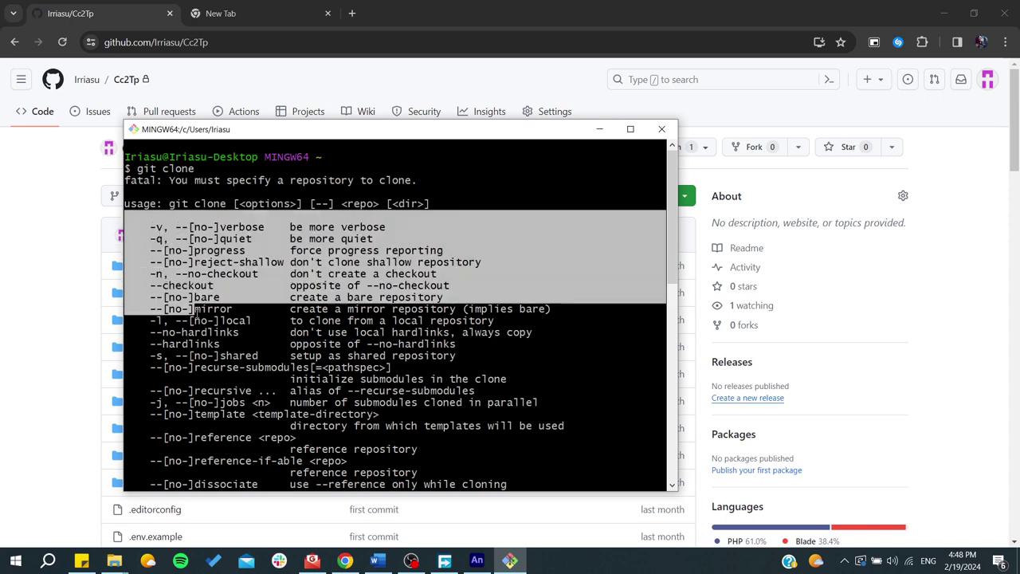
{"action": "left_click_drag", "start_coordinate": [158, 237], "coordinate": [143, 391]}
{"action": "left_click", "coordinate": [7, 313]}
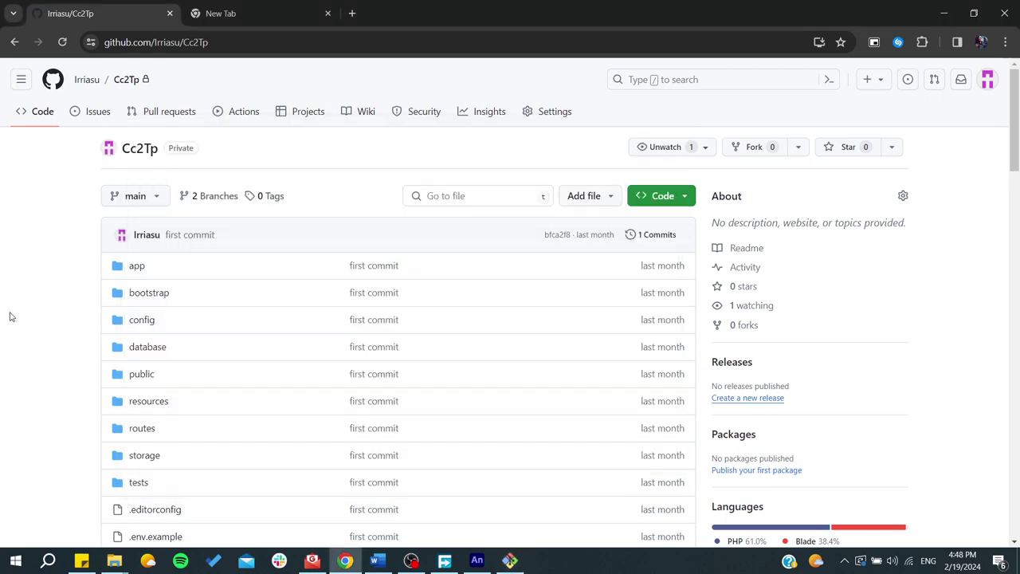
{"action": "left_click", "coordinate": [159, 207]}
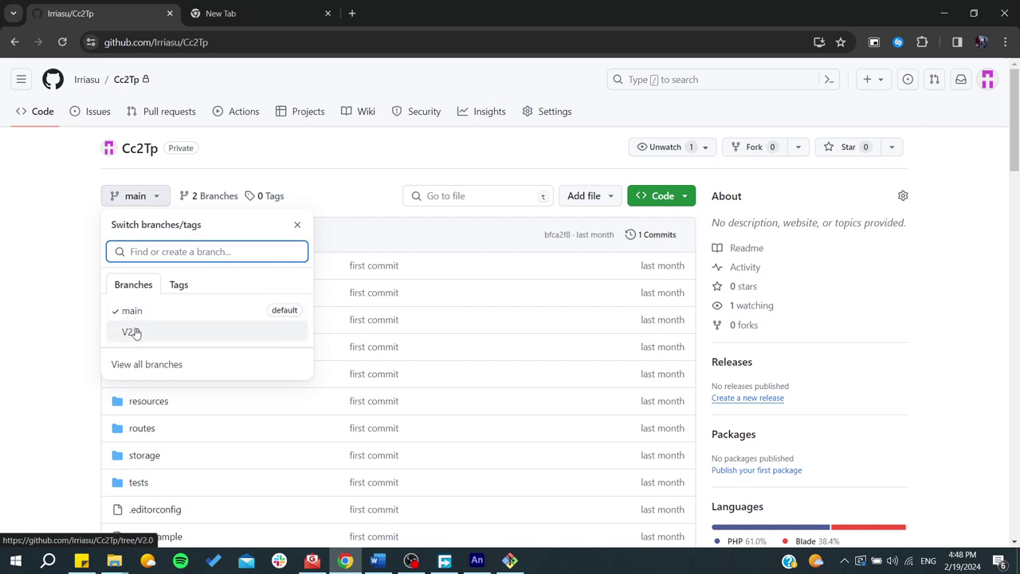
{"action": "left_click", "coordinate": [297, 225]}
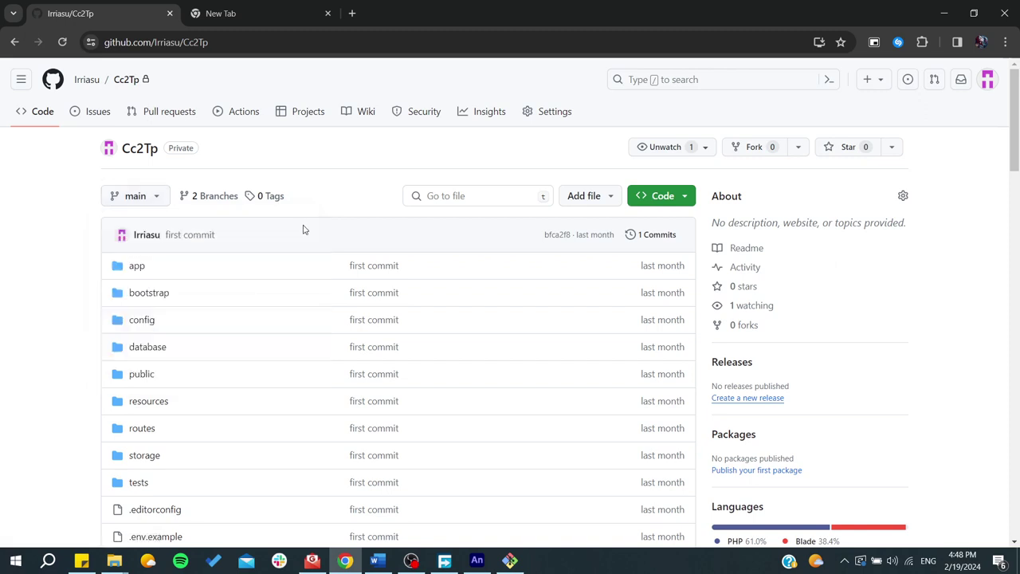
{"action": "left_click", "coordinate": [141, 196]}
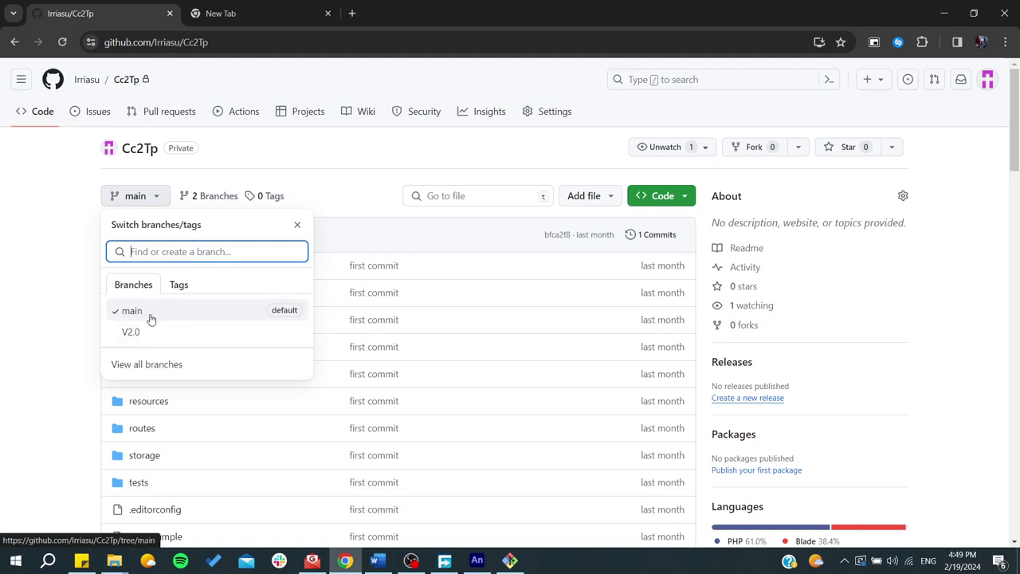
{"action": "left_click", "coordinate": [53, 318]}
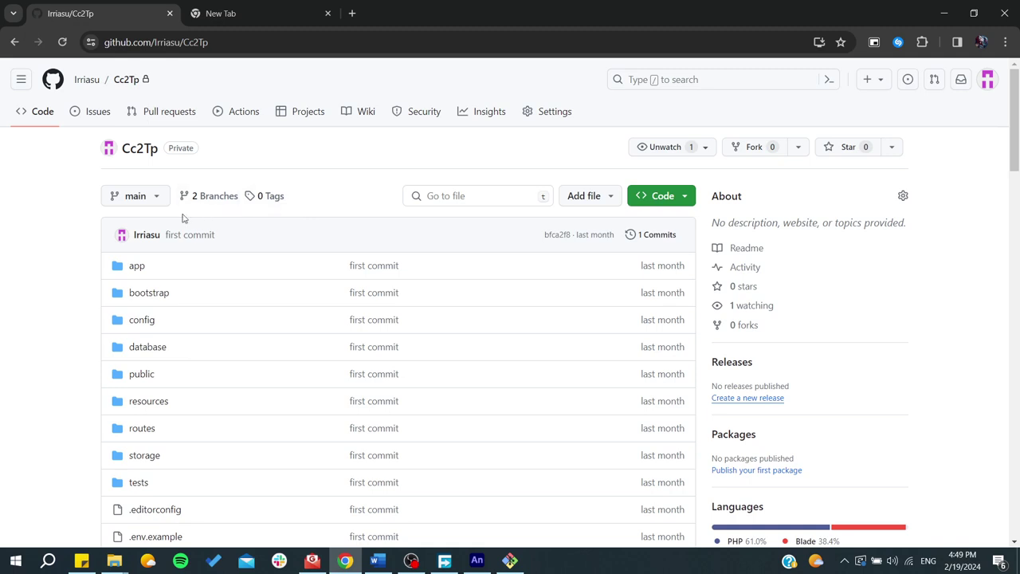
{"action": "left_click", "coordinate": [142, 198]}
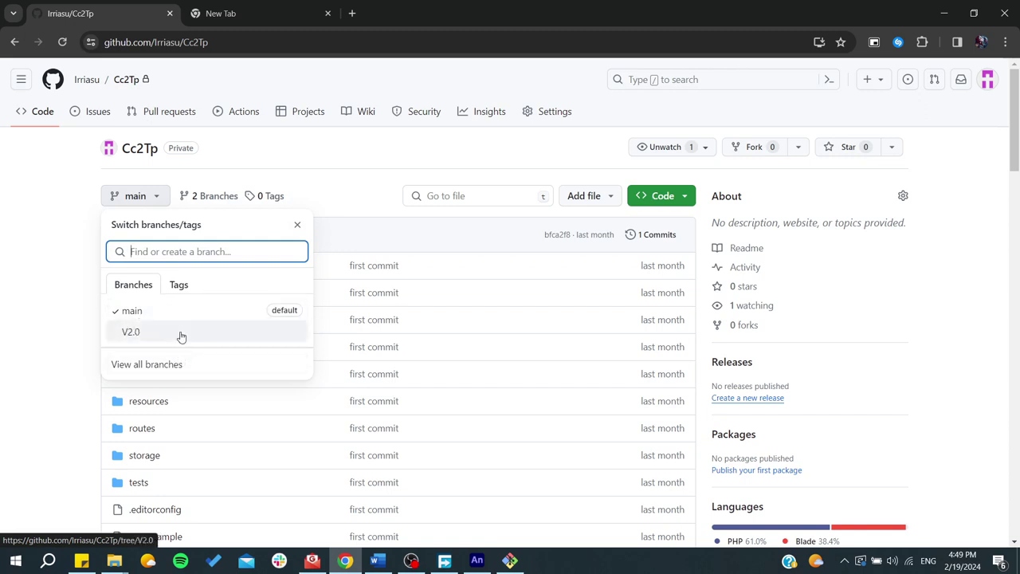
{"action": "left_click", "coordinate": [298, 227]}
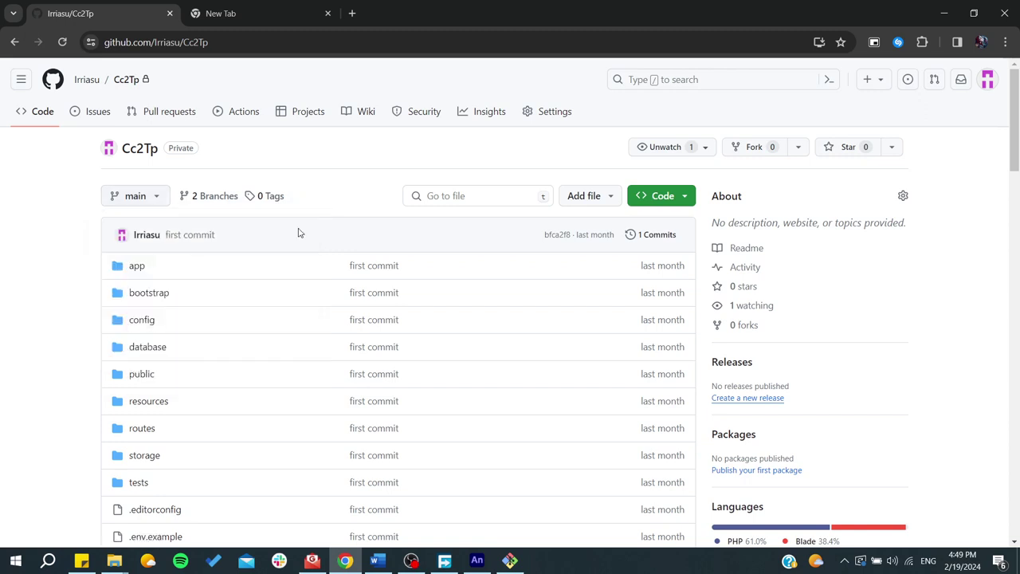